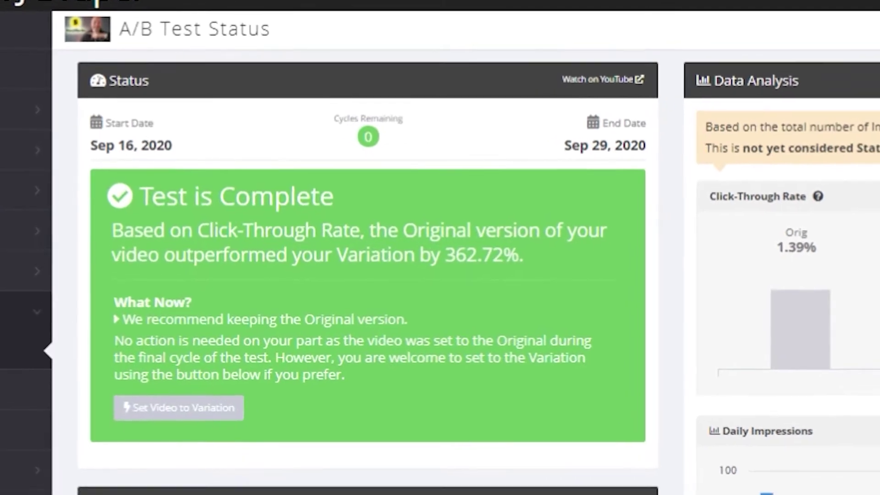
# Step: Scroll the finished test's status page while heading back to TubeBuddy's Home dashboard
pyautogui.scroll(-3, 367, 275)
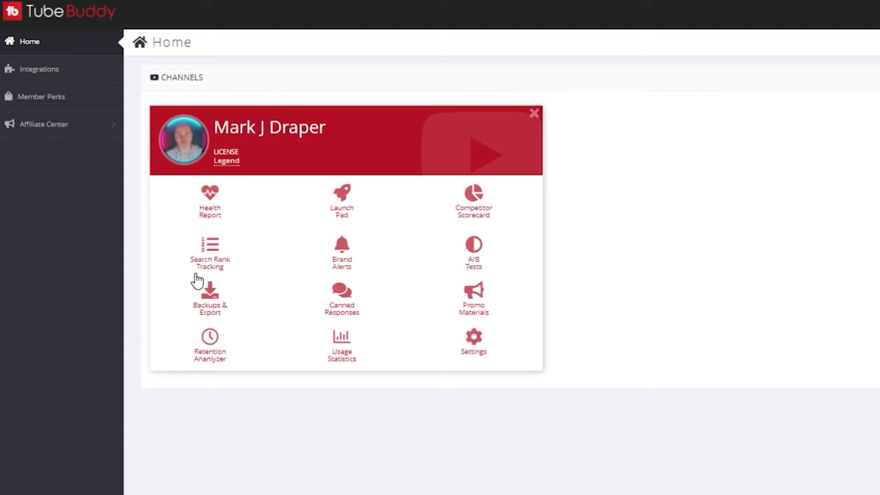
# Step: Open the channel's A/B Tests list and scroll down to the stock footage test
pyautogui.click(476, 250)
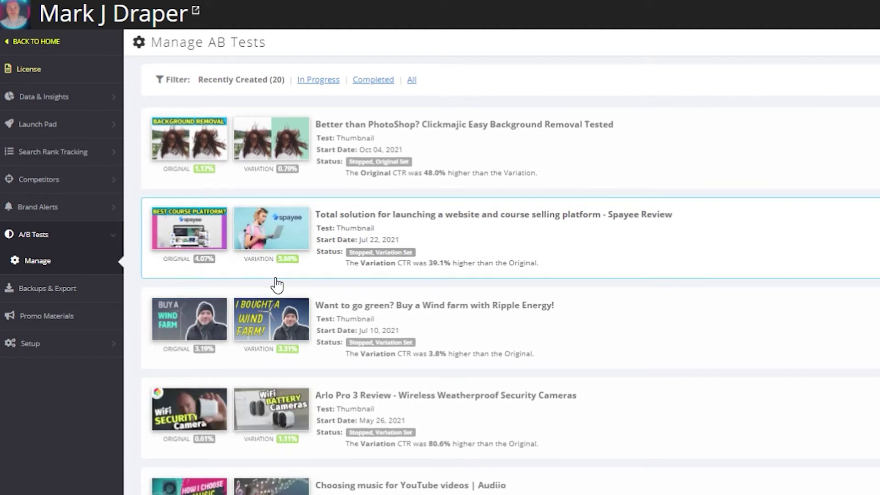
pyautogui.scroll(-6, 277, 285)
pyautogui.scroll(-2, 289, 282)
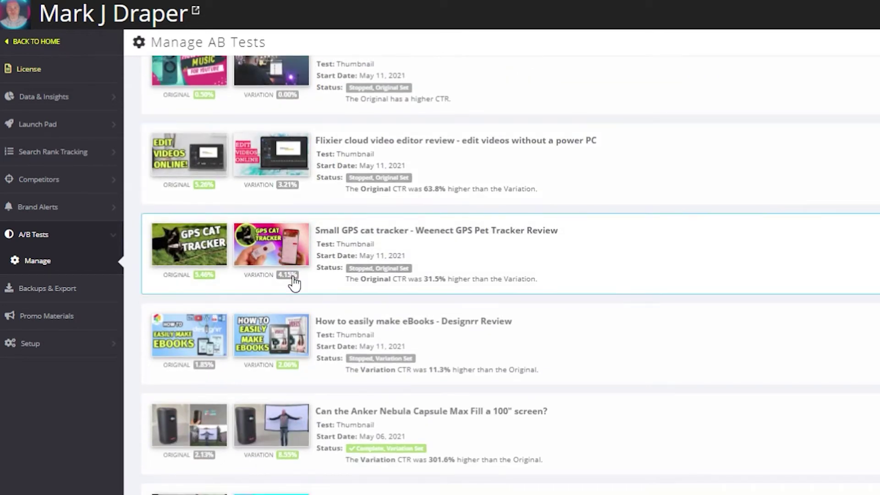
pyautogui.scroll(-2, 293, 283)
pyautogui.scroll(-4, 296, 280)
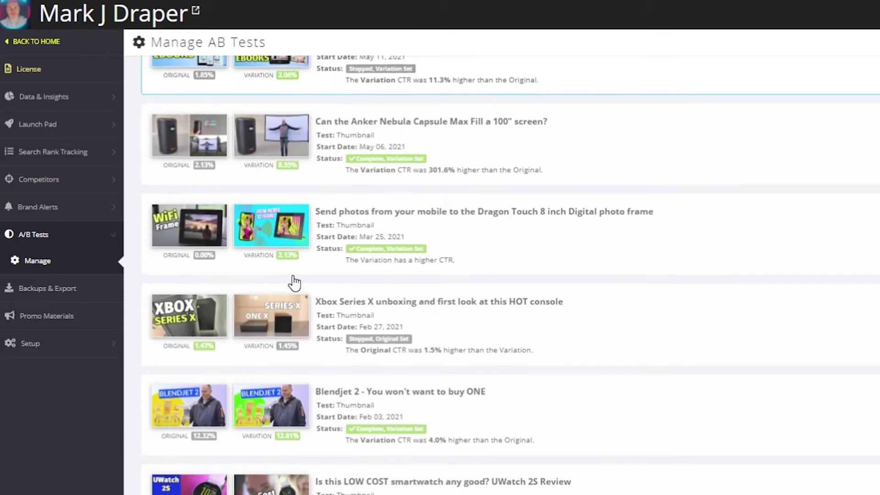
pyautogui.scroll(-4, 293, 279)
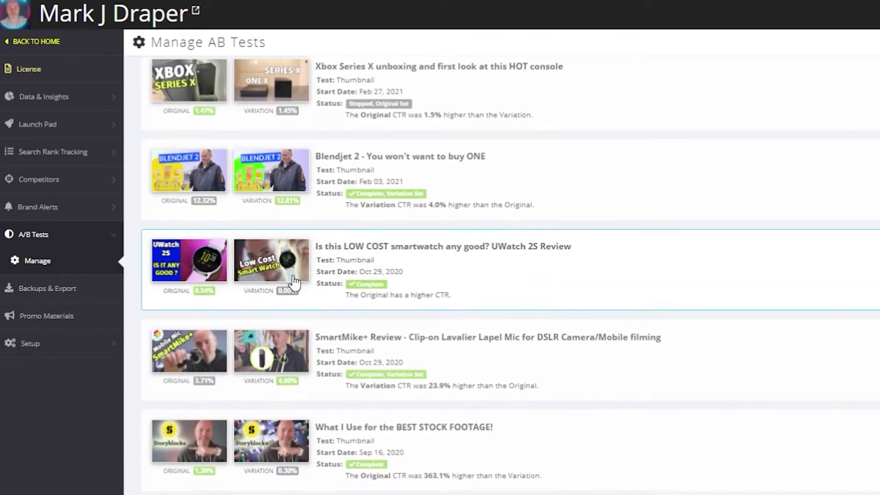
pyautogui.scroll(-2, 294, 282)
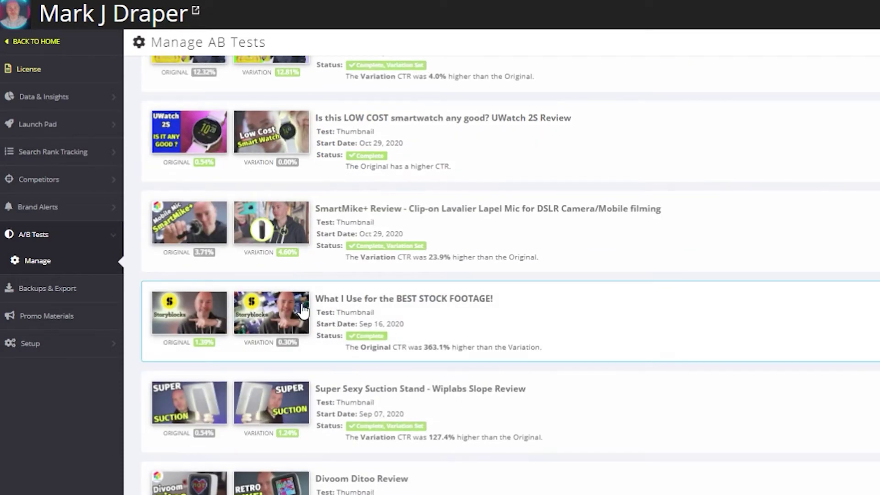
# Step: Open the 'What I Use for the BEST STOCK FOOTAGE!' test results and scroll through its charts
pyautogui.click(393, 341)
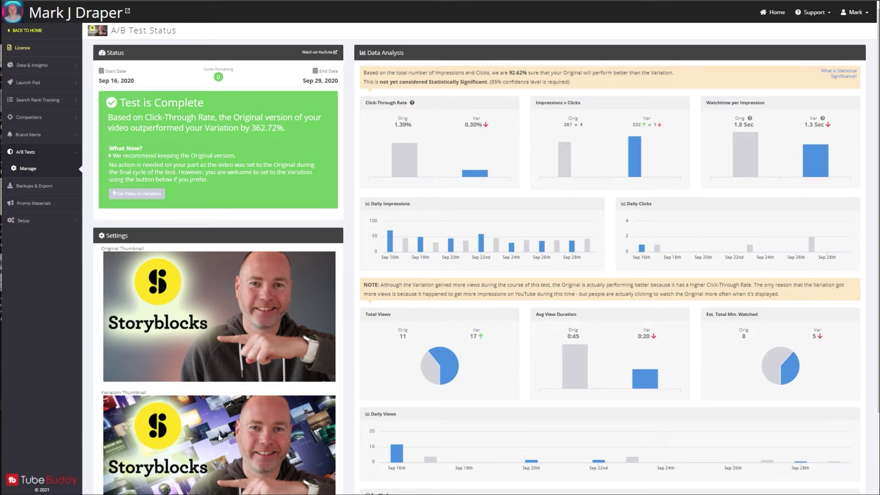
pyautogui.scroll(-1, 219, 436)
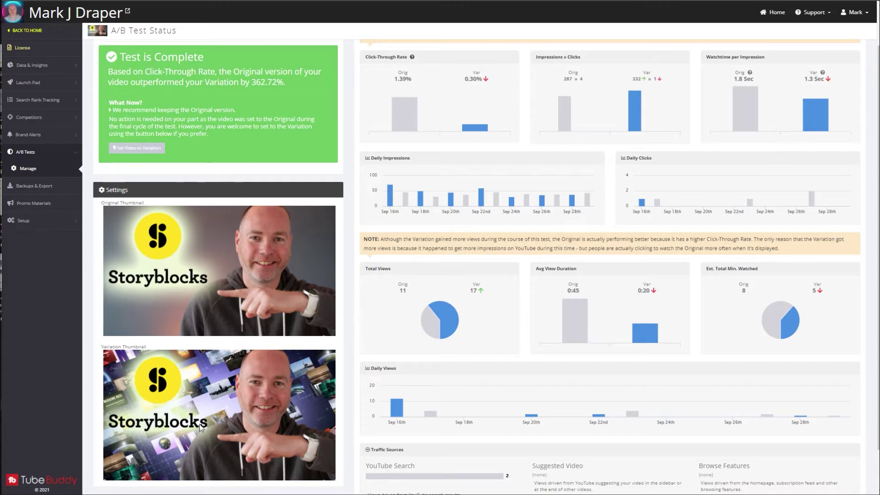
pyautogui.scroll(2, 218, 411)
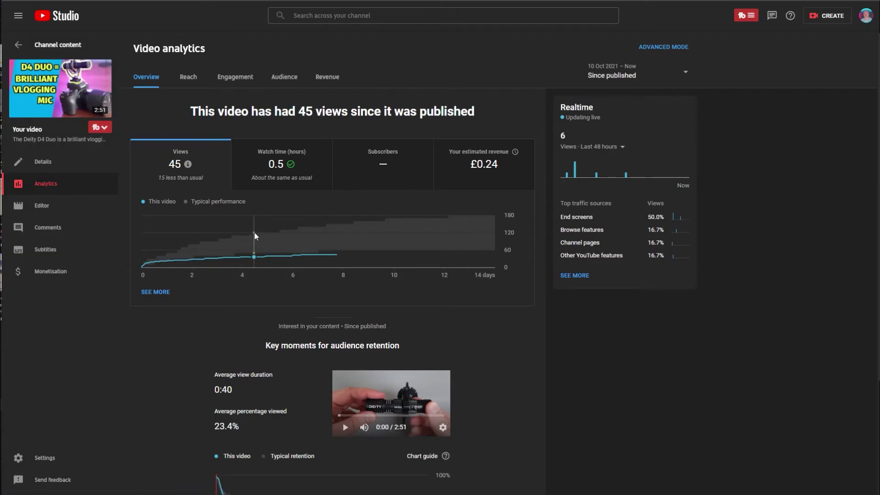
# Step: Check the D4 Duo video's Reach figures: 0.6% click-through rate on 1.4K impressions
pyautogui.click(191, 81)
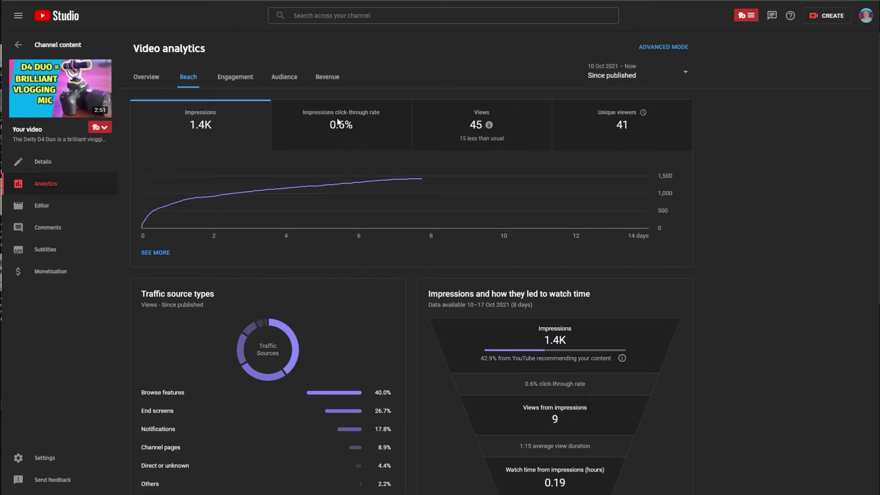
pyautogui.moveTo(344, 128)
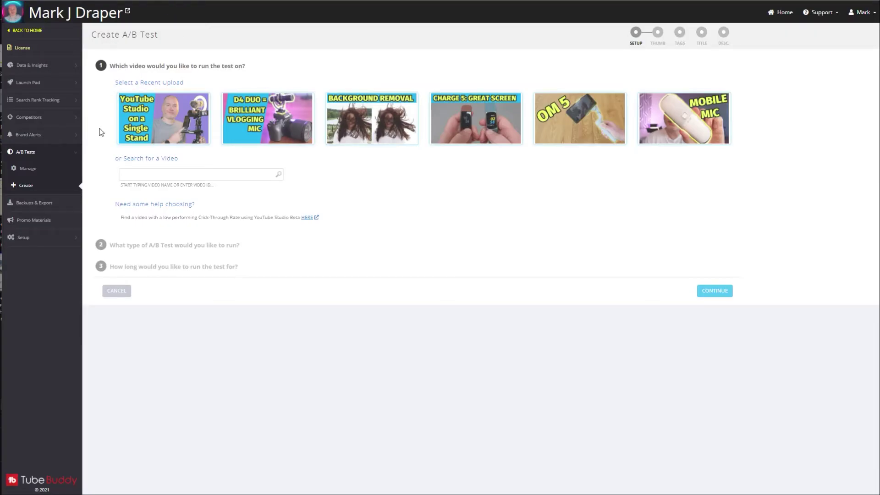
# Step: Set up a thumbnail CTR test on the D4 Duo video, running until statistically significant
pyautogui.click(253, 124)
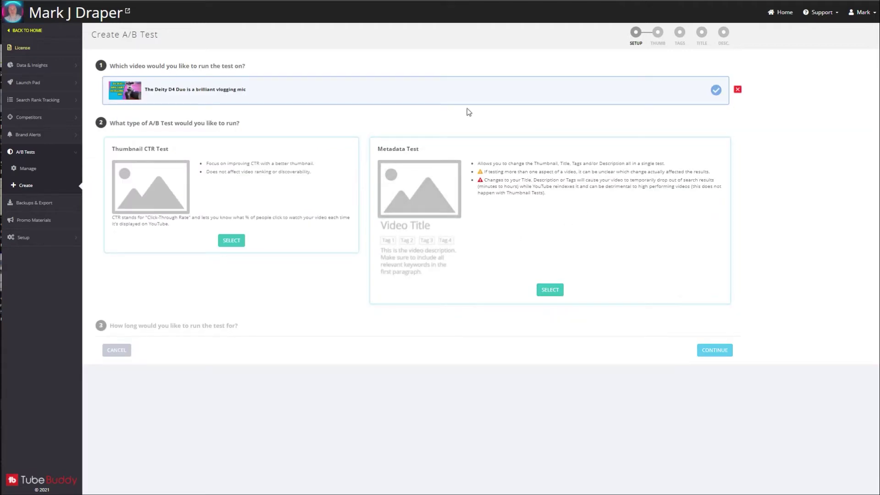
pyautogui.click(235, 241)
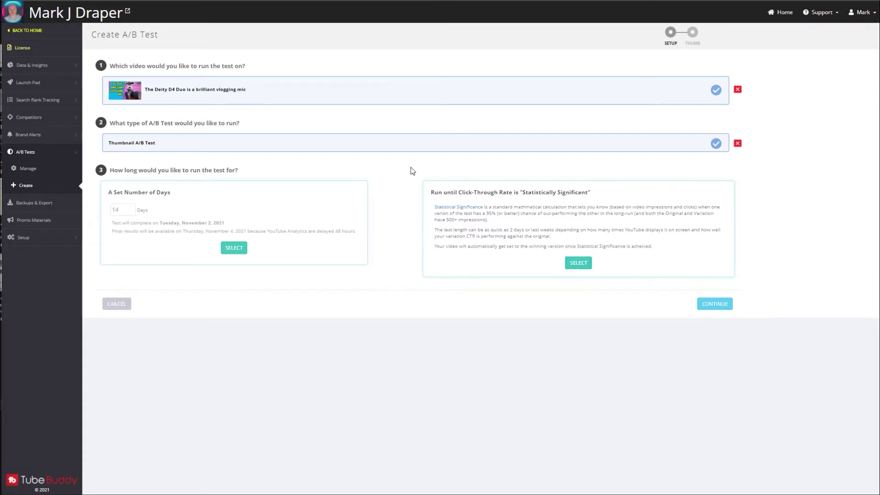
pyautogui.click(578, 260)
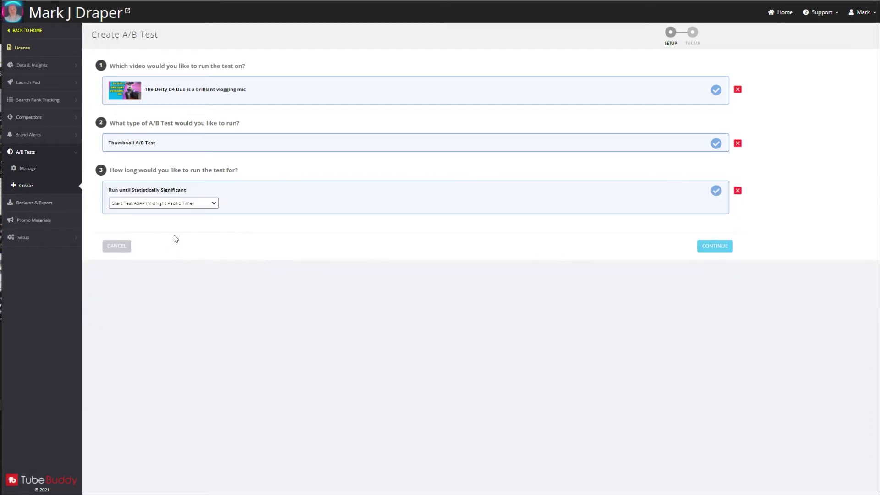
pyautogui.click(716, 248)
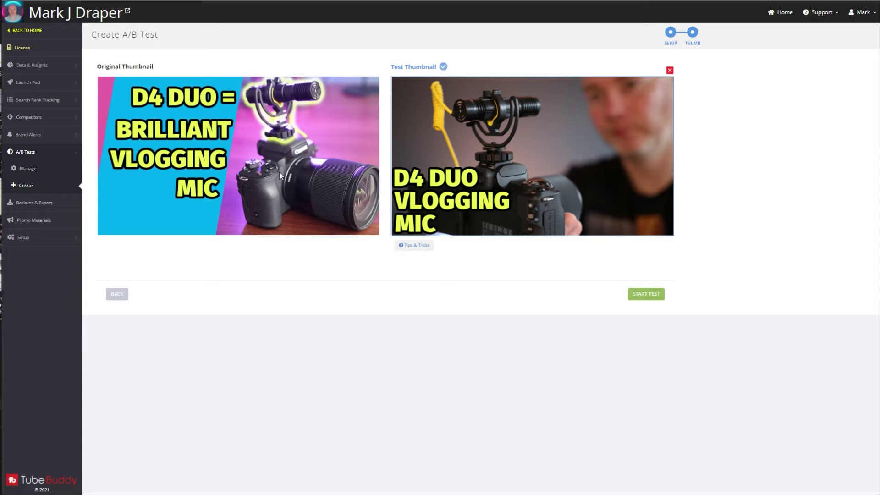
# Step: Start the D4 Duo thumbnail test and confirm it, with results due October 22, 2021
pyautogui.click(658, 297)
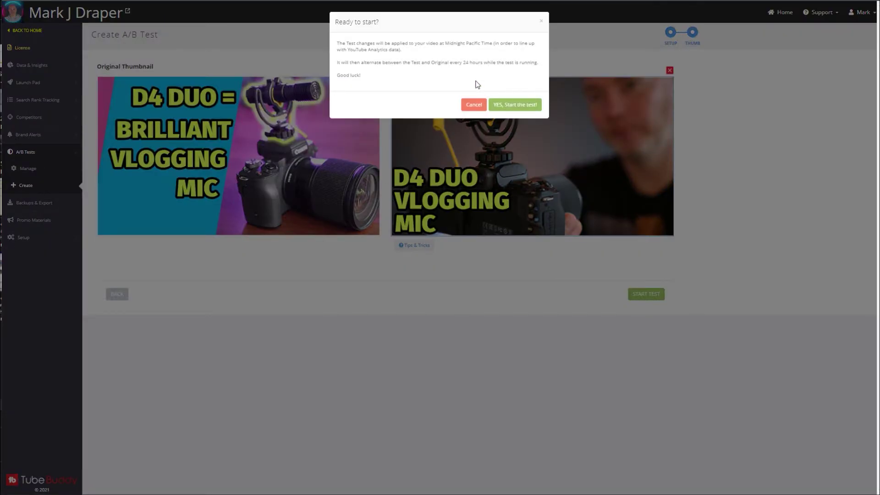
pyautogui.click(522, 106)
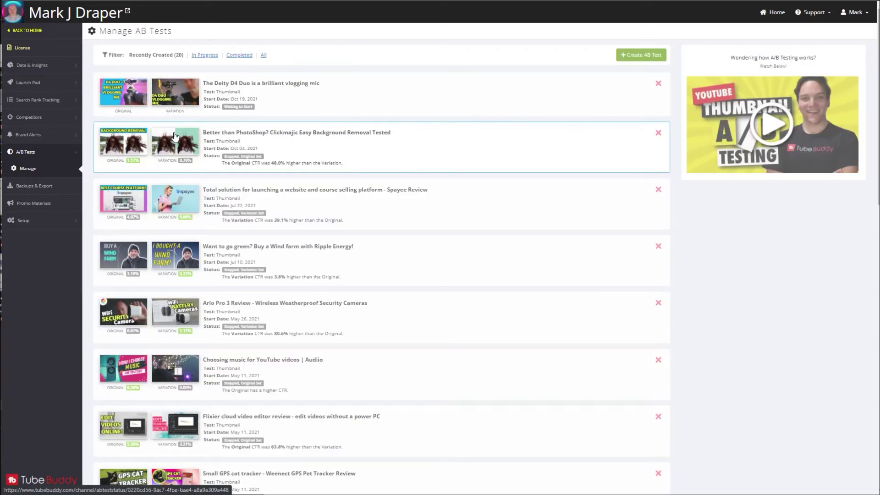
# Step: Scroll the Manage AB Tests list to the Anker Nebula Capsule Max test and open it
pyautogui.scroll(-2, 187, 250)
pyautogui.scroll(-3, 187, 249)
pyautogui.scroll(4, 220, 248)
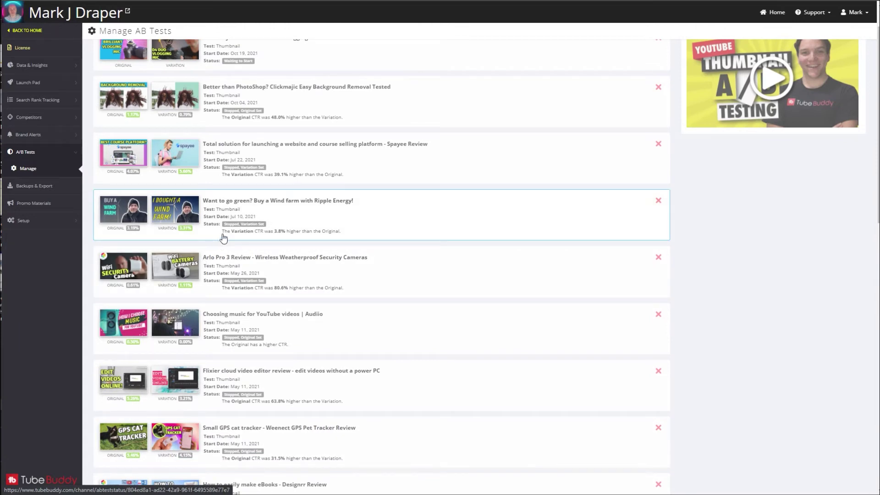
pyautogui.scroll(-1, 182, 190)
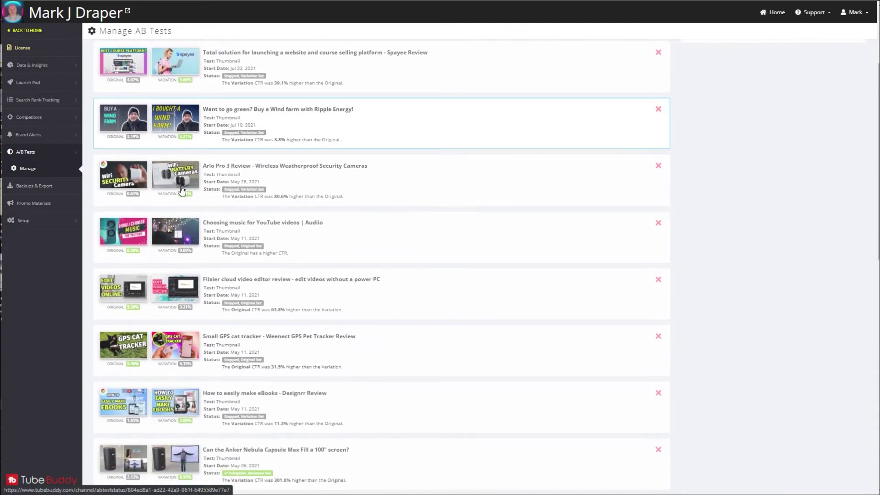
pyautogui.scroll(-2, 221, 365)
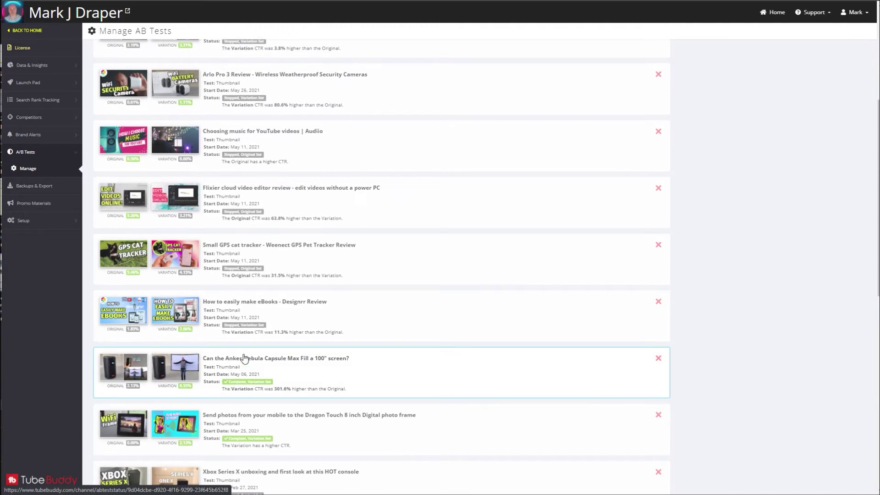
pyautogui.click(235, 364)
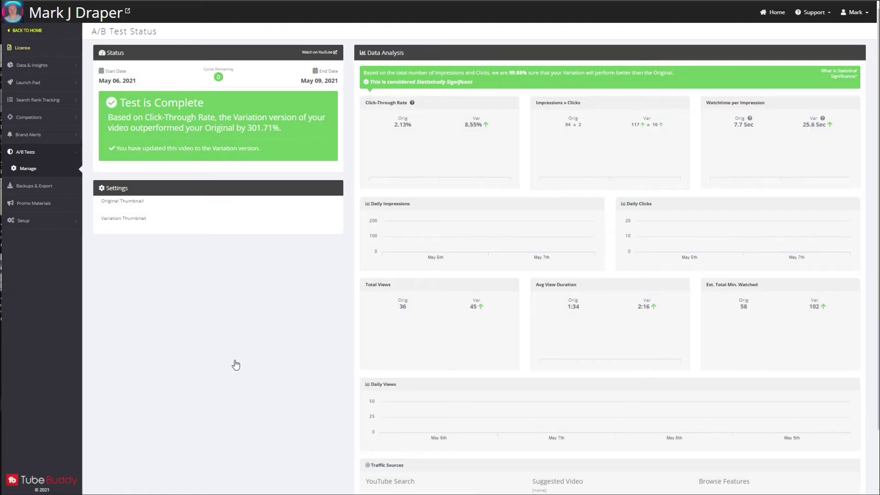
# Step: Review the Anker Nebula charts' bar values, then return to the A/B tests list
pyautogui.scroll(-1, 252, 312)
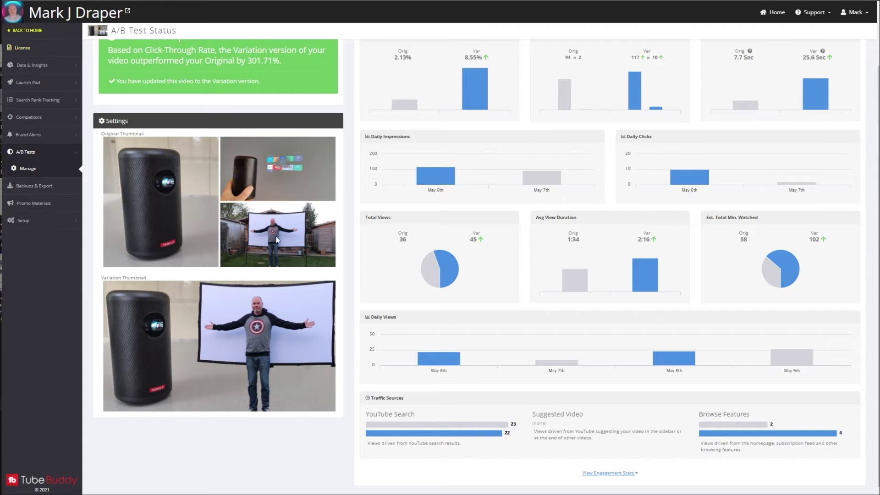
pyautogui.scroll(1, 202, 324)
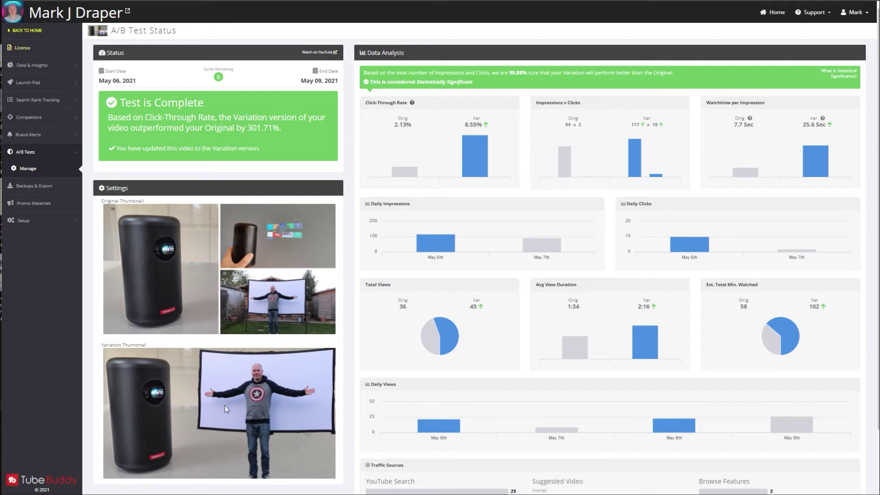
pyautogui.moveTo(480, 161)
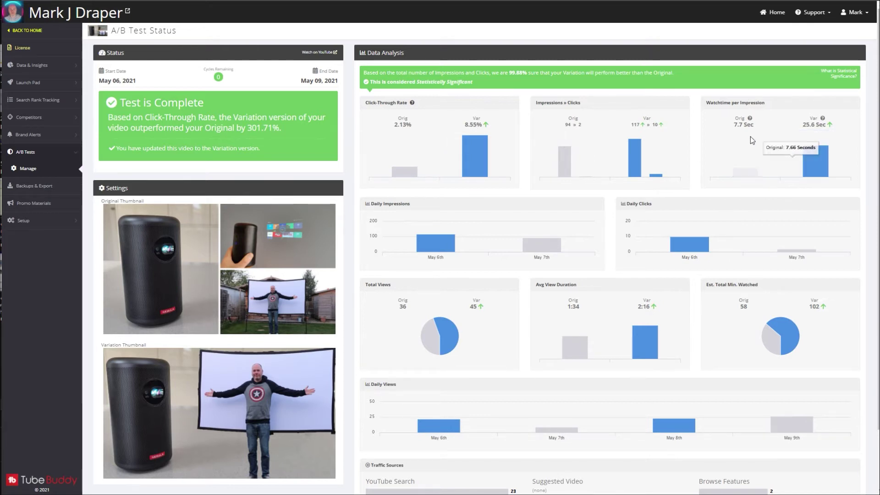
pyautogui.scroll(-3, 455, 282)
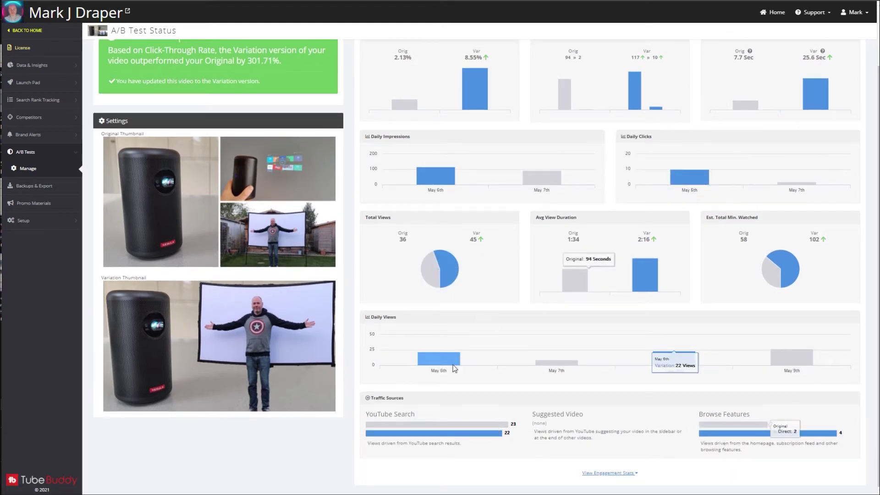
pyautogui.scroll(3, 595, 349)
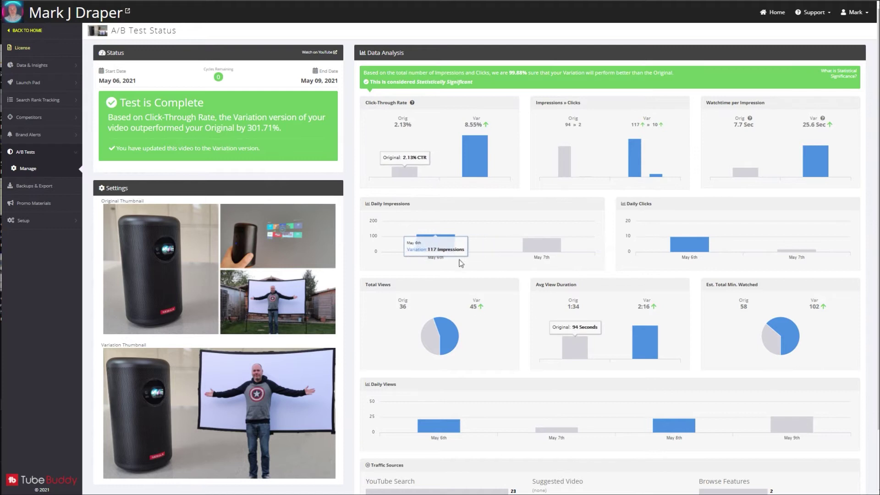
pyautogui.hotkey('alt', 'Left')
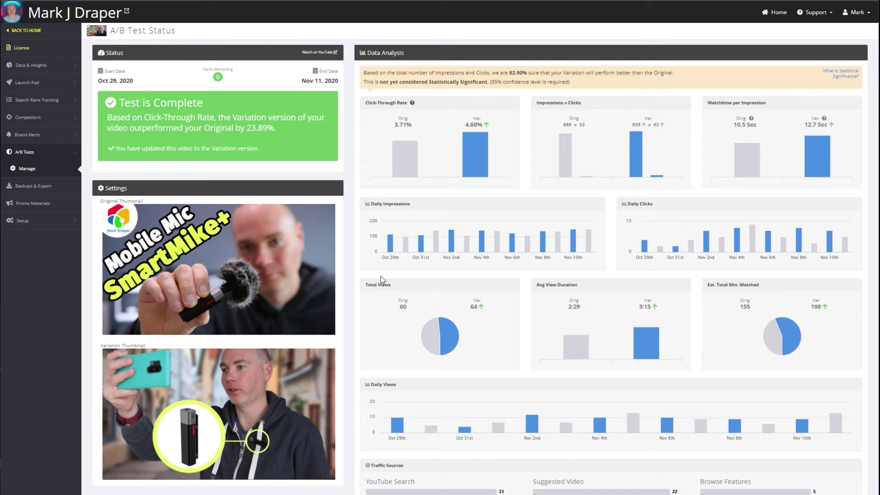
# Step: Inspect the SmartMike+ CTR and Total Views charts showing the Variation's 23.89% lead
pyautogui.moveTo(474, 137)
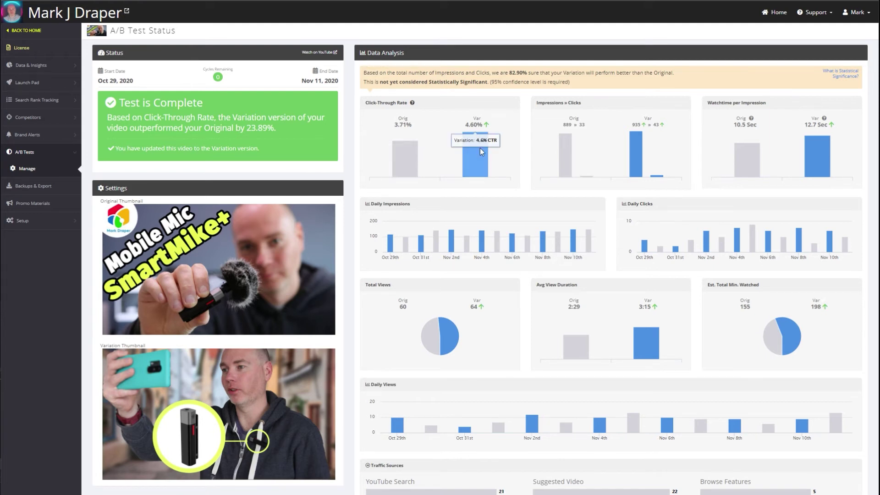
pyautogui.moveTo(421, 166)
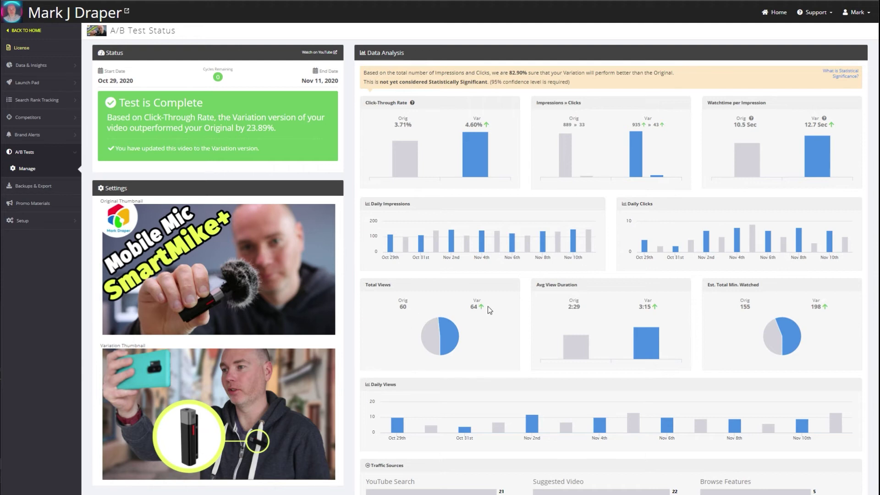
pyautogui.moveTo(444, 304)
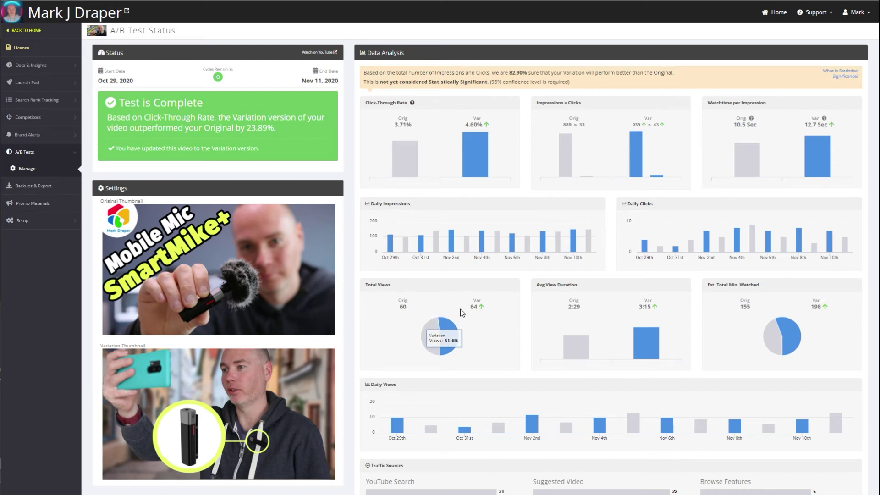
pyautogui.moveTo(436, 334)
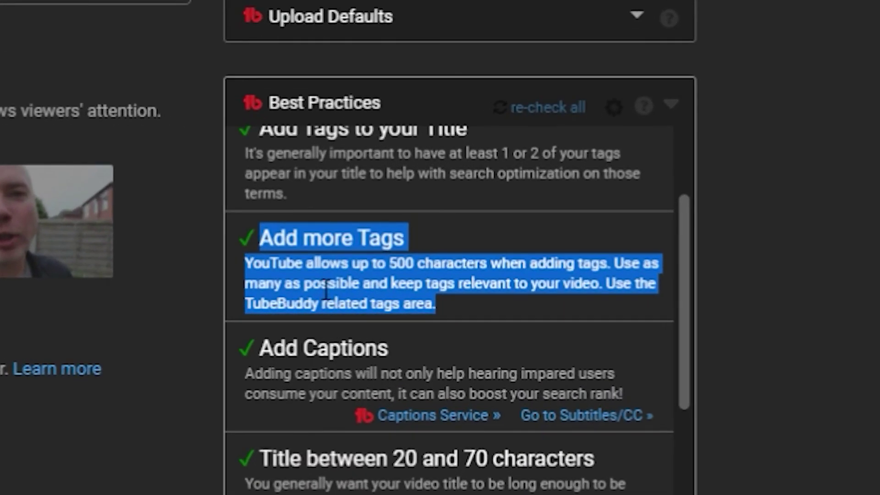
# Step: Scroll the D4 Duo details to Recommended Tags and highlight the note that tags play a minimal role
pyautogui.click(467, 318)
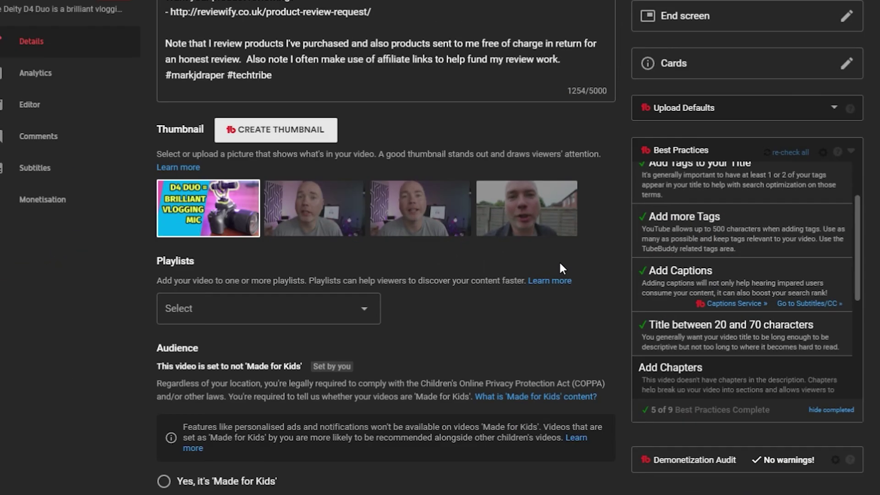
pyautogui.scroll(-8, 560, 260)
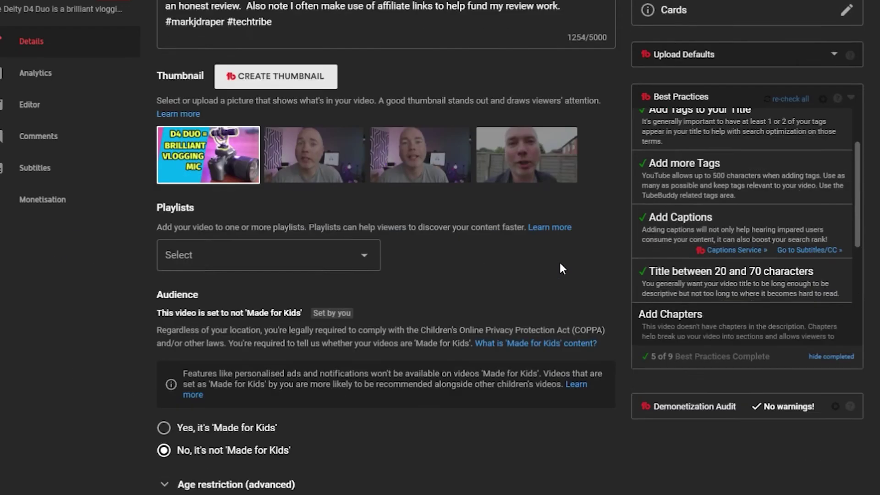
pyautogui.scroll(-15, 561, 268)
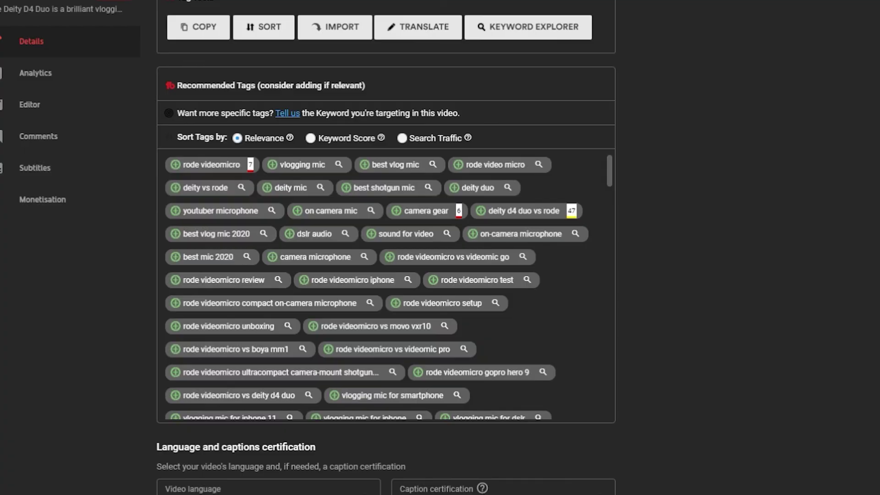
pyautogui.moveTo(524, 186); pyautogui.dragTo(137, 209)
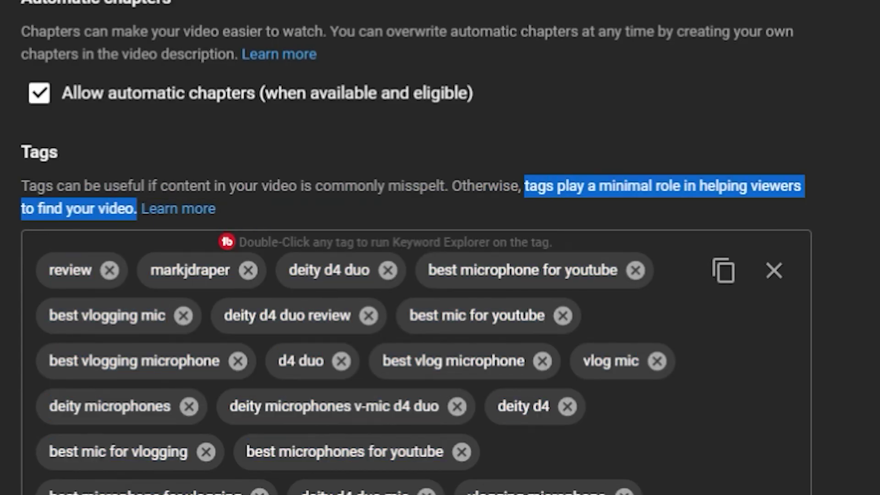